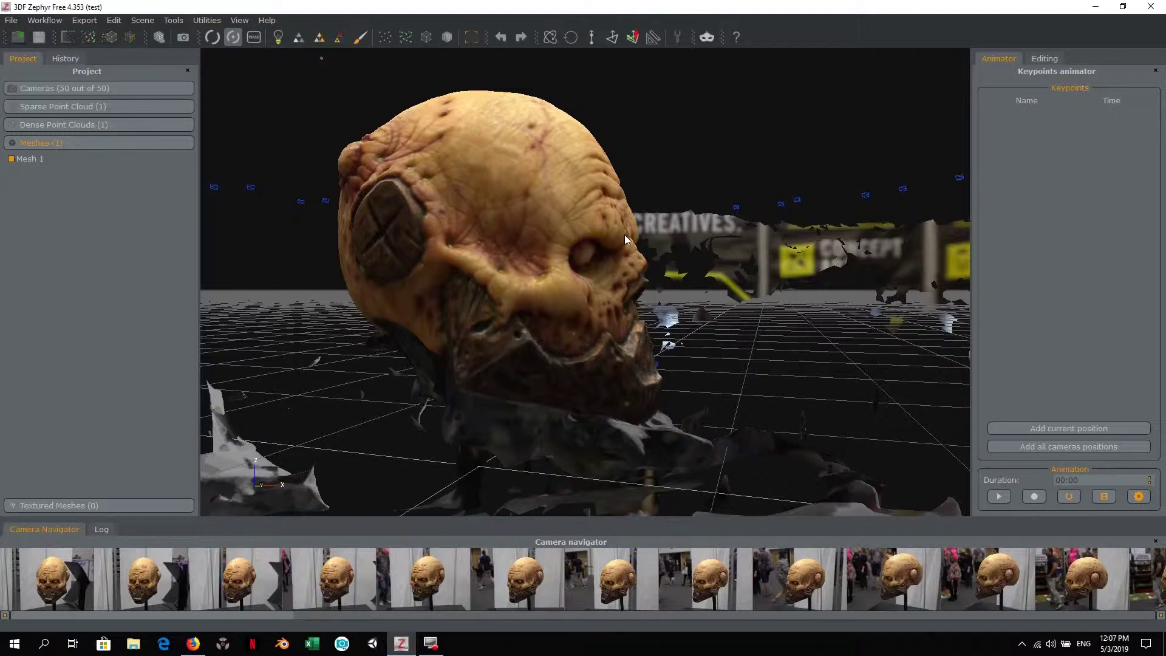
mouse_move(624, 234)
left_mouse_down()
mouse_move(603, 239)
mouse_move(615, 235)
mouse_move(623, 255)
mouse_move(616, 234)
left_mouse_up()
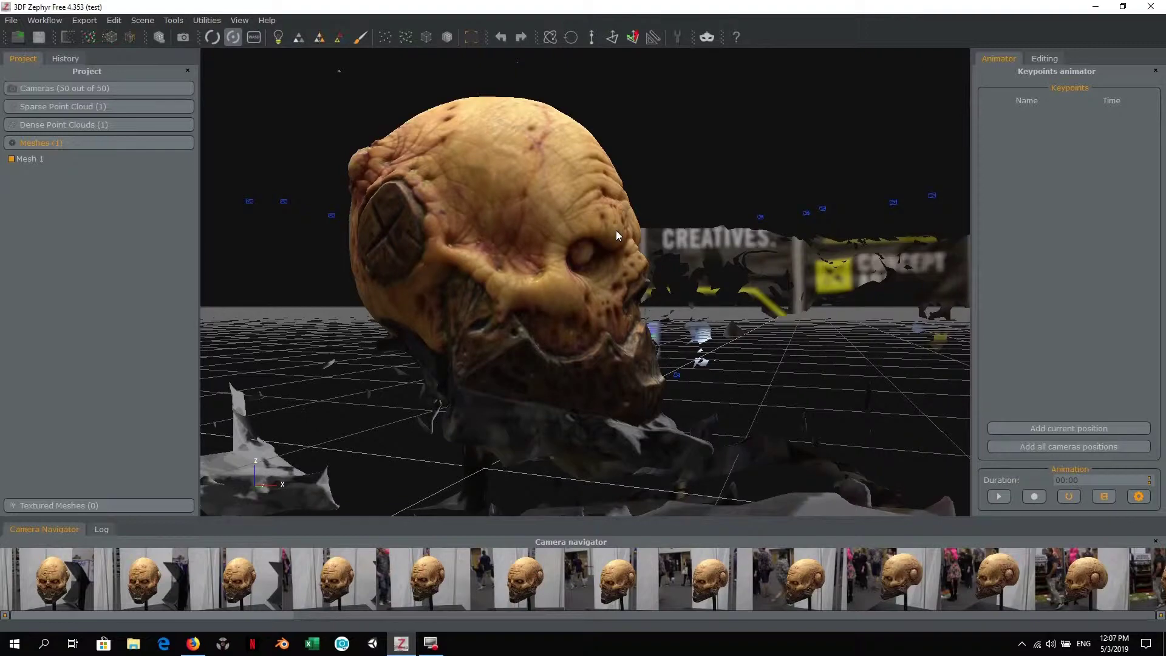
mouse_move(612, 232)
left_mouse_down()
mouse_move(375, 238)
mouse_move(457, 315)
mouse_move(603, 244)
mouse_move(638, 201)
mouse_move(621, 235)
mouse_move(617, 224)
mouse_move(597, 235)
mouse_move(614, 225)
mouse_move(633, 231)
mouse_move(627, 242)
mouse_move(672, 232)
mouse_move(641, 242)
mouse_move(490, 224)
mouse_move(326, 228)
mouse_move(633, 241)
mouse_move(602, 246)
left_mouse_up()
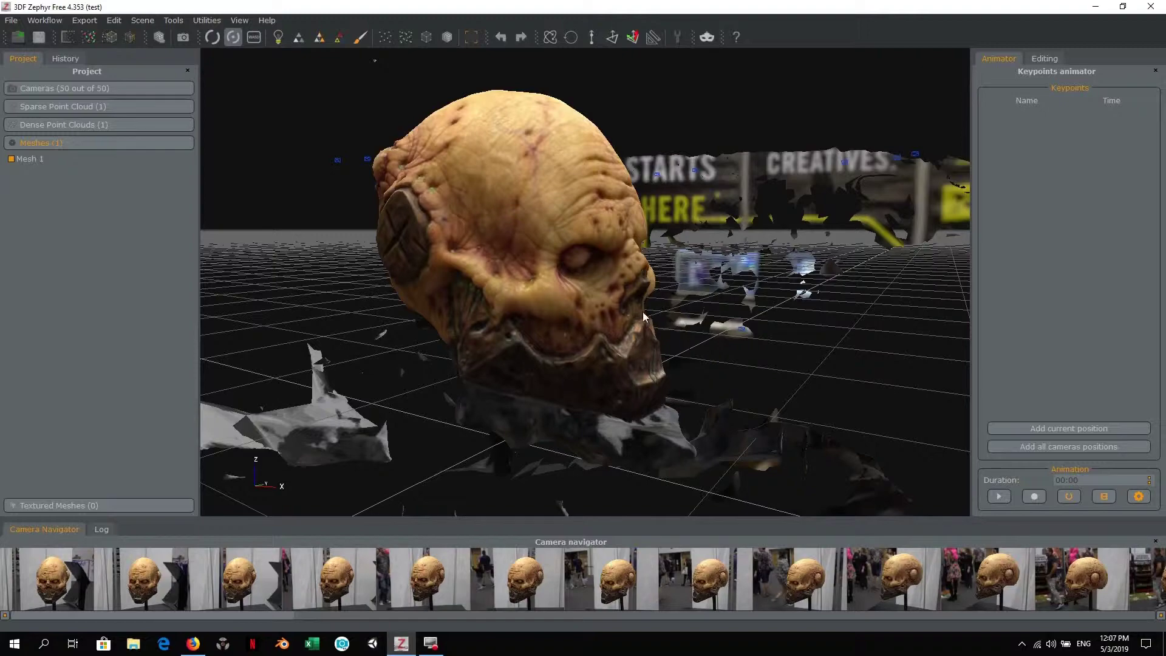
left_click_drag(635, 246, 661, 243)
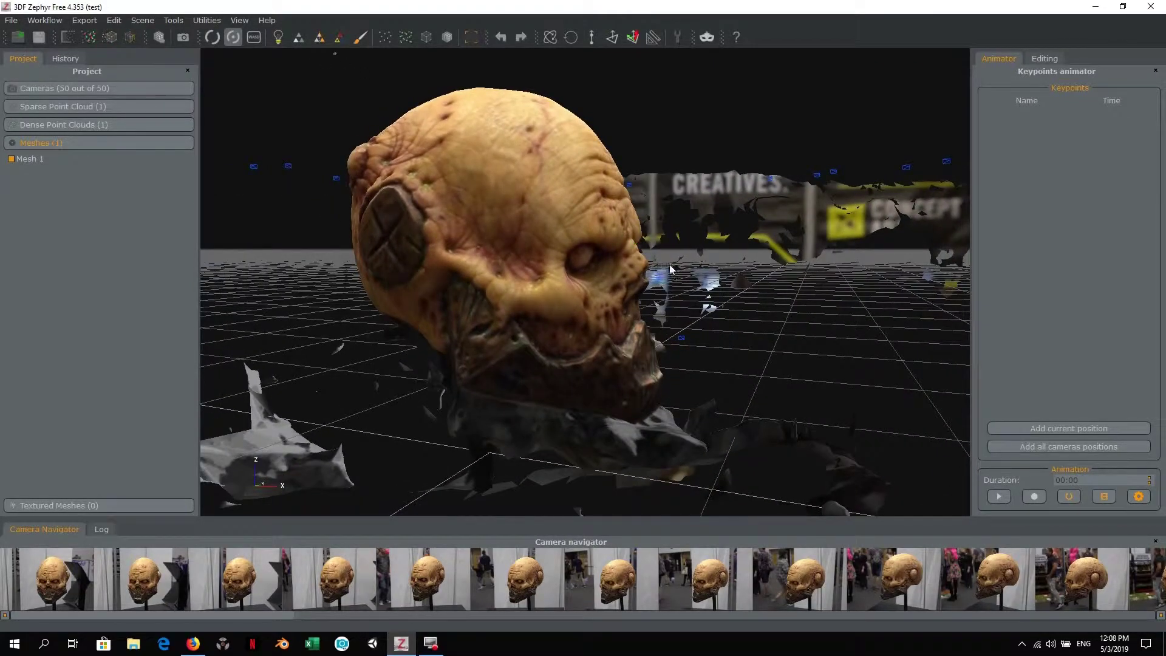
scroll(671, 268, "up", 2)
scroll(671, 268, "up", 6)
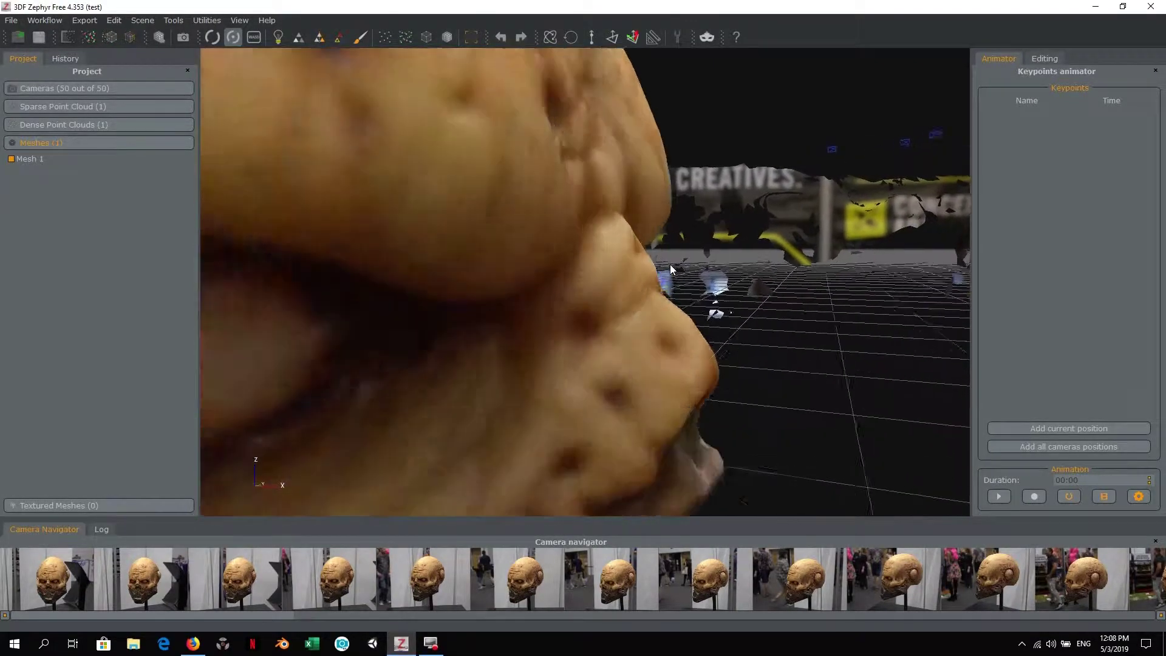
scroll(670, 269, "down", 7)
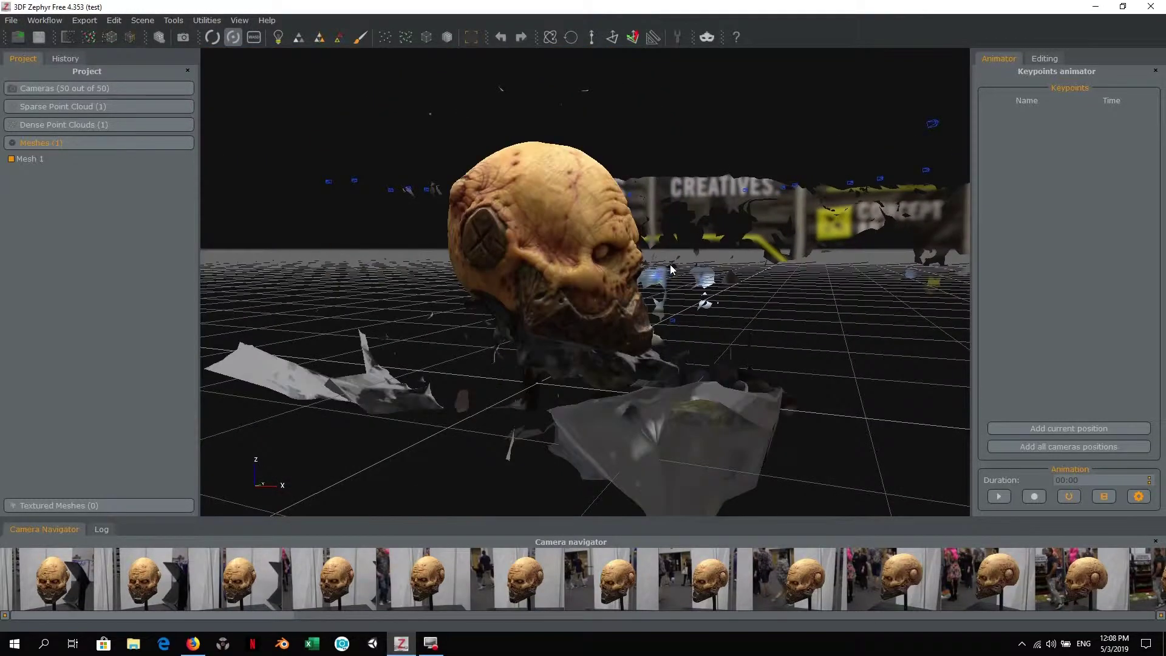
scroll(671, 269, "down", 2)
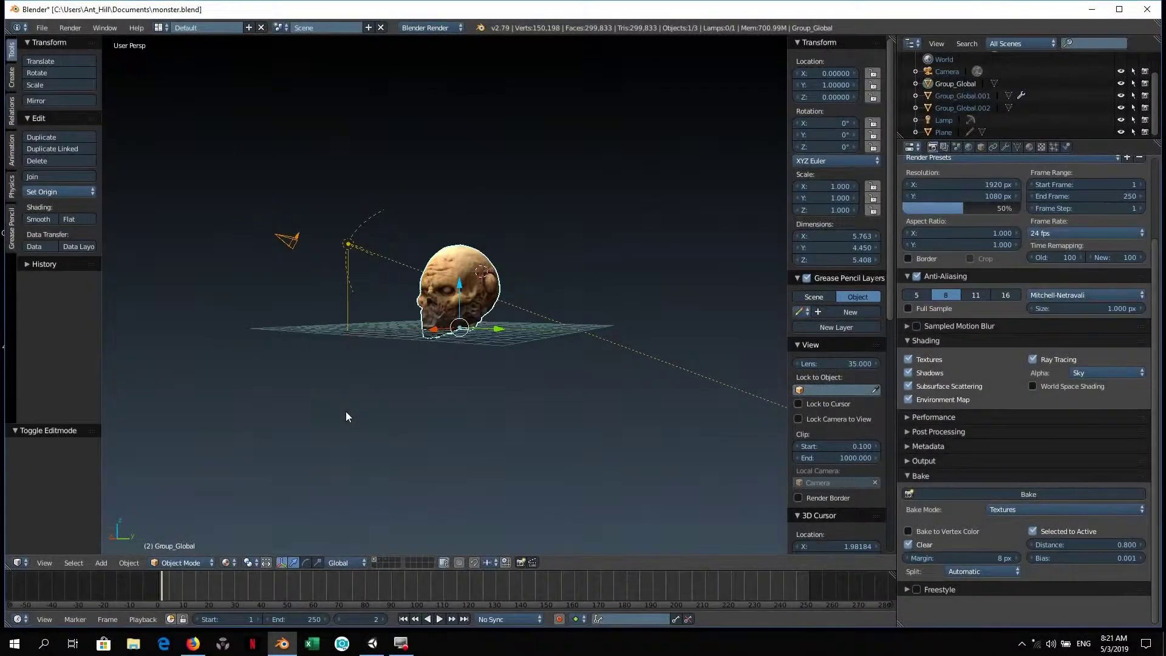
scroll(346, 416, "up", 4)
middle_click_drag(345, 411, 439, 387)
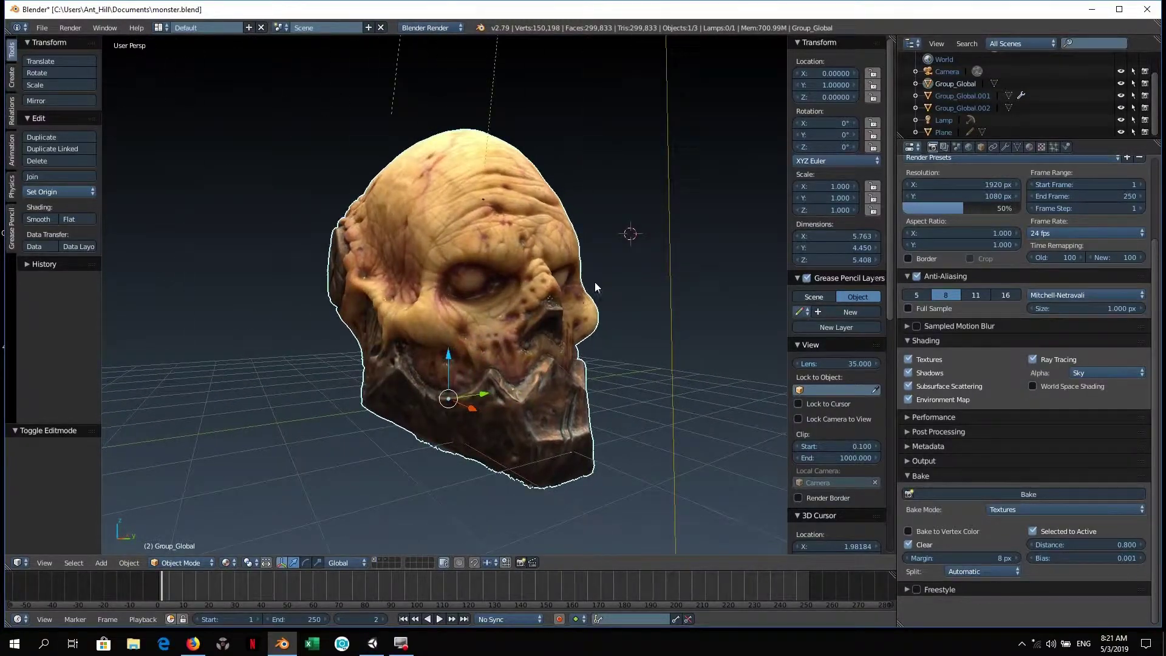
scroll(595, 282, "up", 6)
middle_click_drag(596, 276, 616, 369)
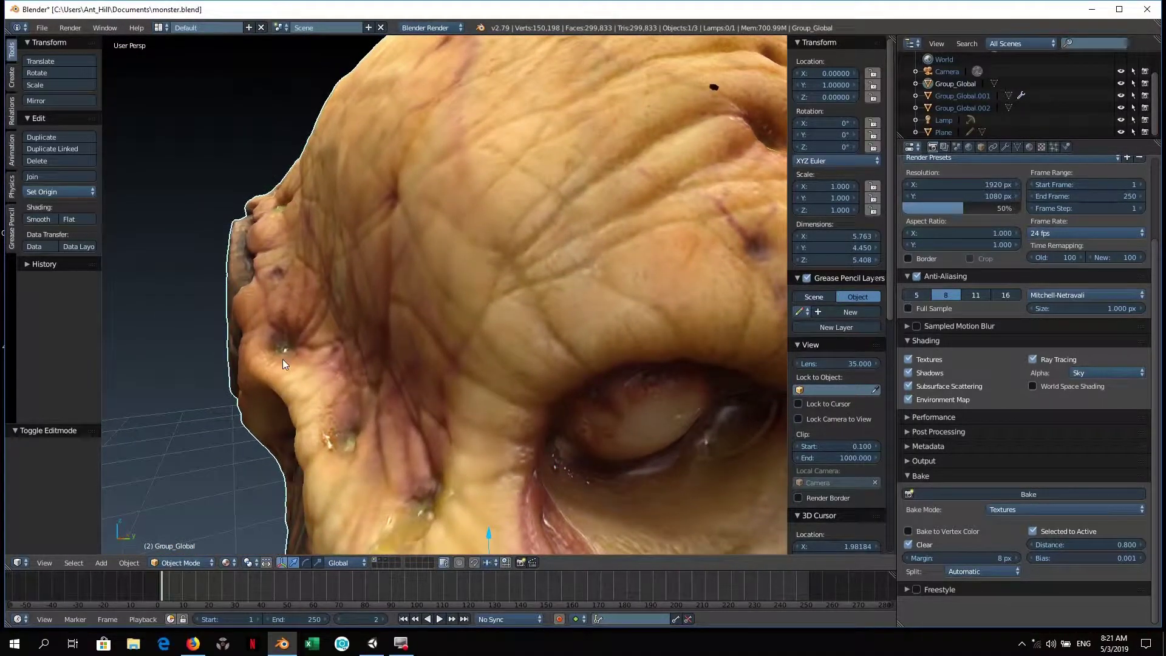
middle_click_drag(282, 359, 676, 403)
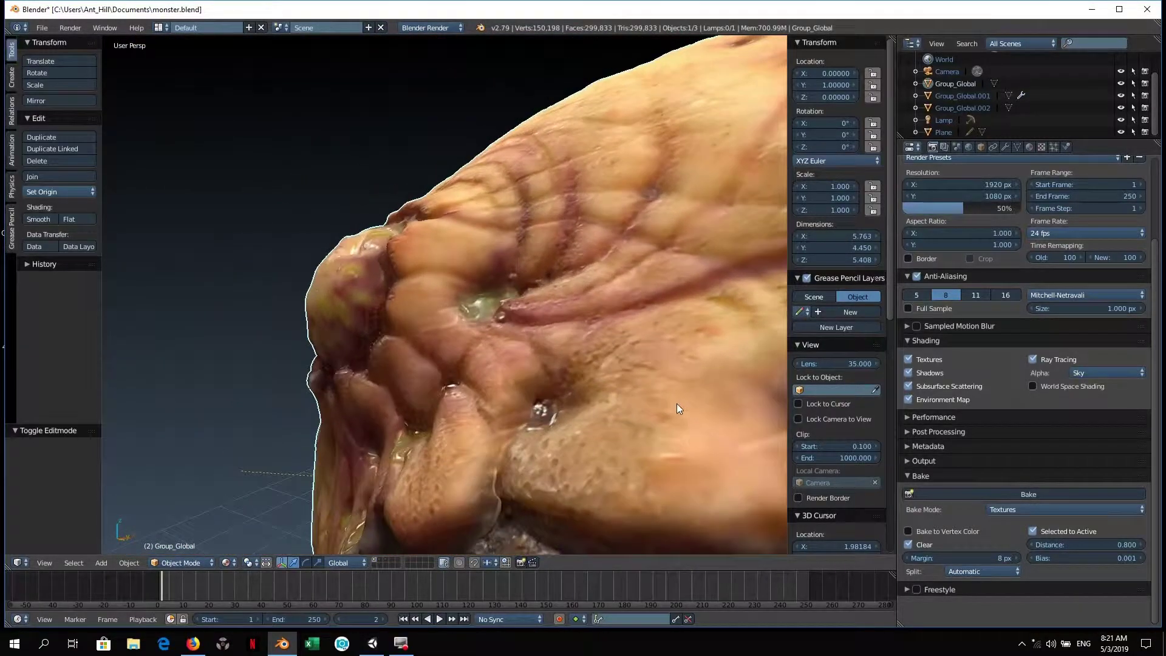
mouse_move(307, 294)
middle_mouse_down()
mouse_move(380, 311)
mouse_move(208, 282)
mouse_move(647, 219)
mouse_move(517, 218)
mouse_move(436, 137)
mouse_move(322, 125)
mouse_move(414, 257)
mouse_move(536, 272)
mouse_move(371, 259)
mouse_move(451, 245)
mouse_move(418, 228)
middle_mouse_up()
Step: Switch the monster head to wireframe and orbit around its dense mesh
key("z")
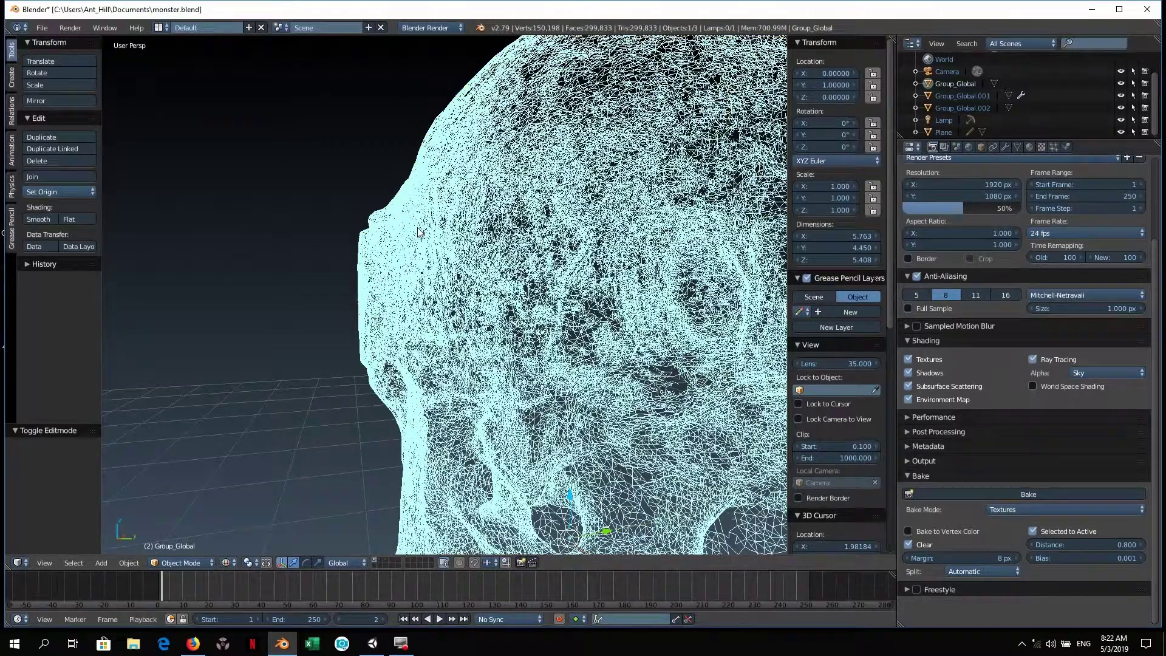
scroll(505, 282, "down", 4)
middle_click_drag(526, 293, 465, 325)
scroll(465, 325, "up", 5)
scroll(413, 366, "down", 5)
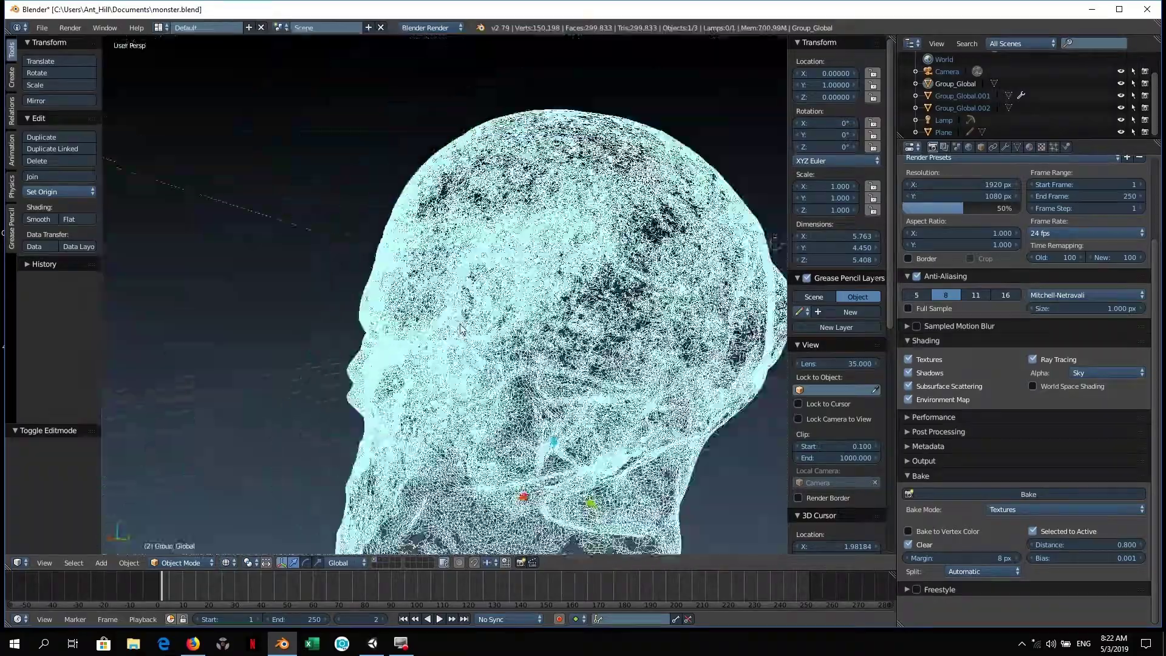
mouse_move(412, 367)
middle_mouse_down()
mouse_move(478, 345)
mouse_move(381, 357)
mouse_move(297, 394)
mouse_move(264, 419)
mouse_move(259, 451)
mouse_move(386, 432)
mouse_move(498, 374)
mouse_move(531, 341)
mouse_move(562, 359)
mouse_move(461, 309)
mouse_move(361, 306)
middle_mouse_up()
Step: Return the head to solid shading and zoom out
key("z")
scroll(328, 372, "up", 3)
scroll(533, 340, "up", 5)
scroll(361, 307, "down", 8)
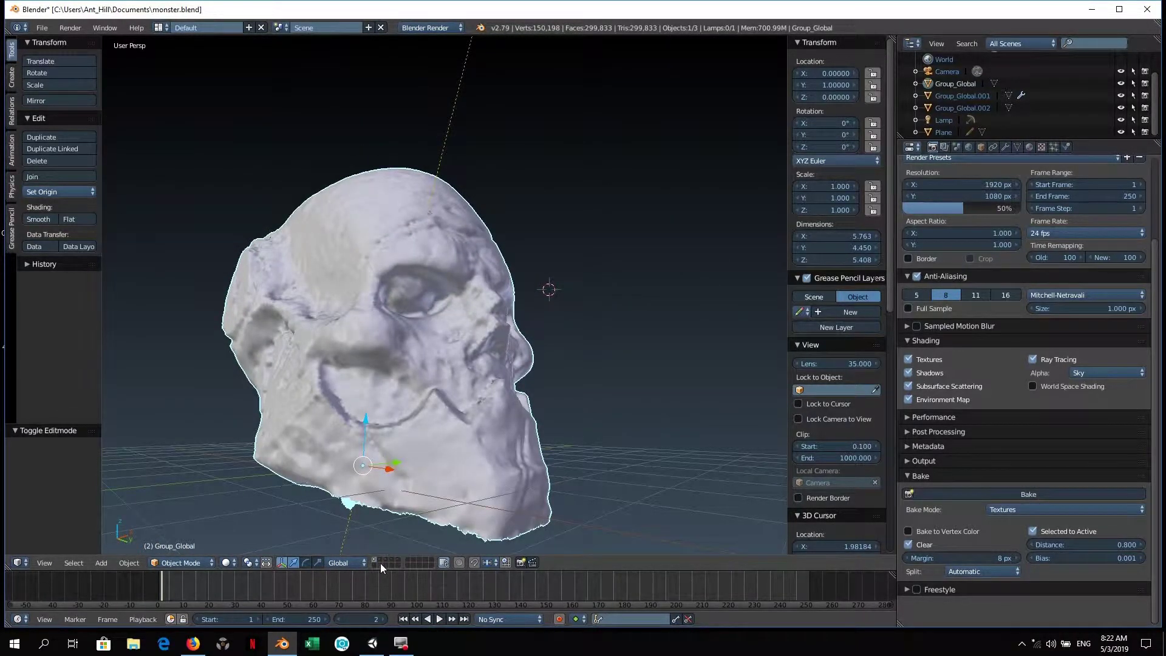
Step: Show the layer with the two high-poly heads and orbit around them
left_click(380, 559)
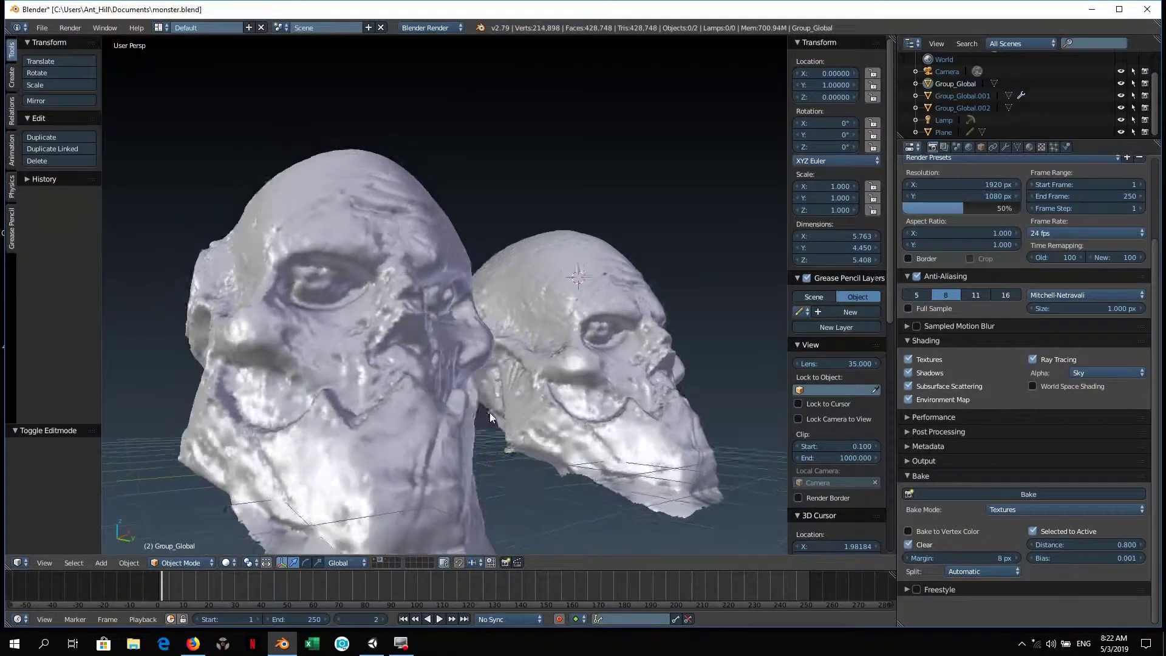
middle_click_drag(490, 413, 541, 437)
scroll(479, 410, "down", 3)
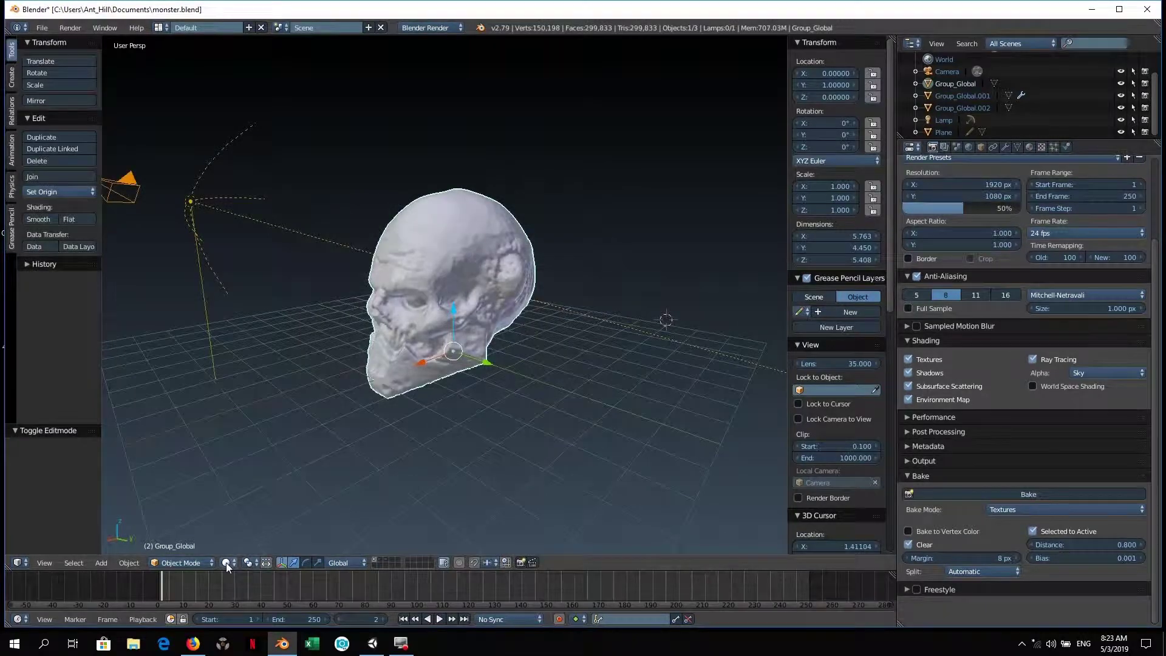
Step: Set viewport shading to Material, then show only the low-poly head's layer
left_click(226, 563)
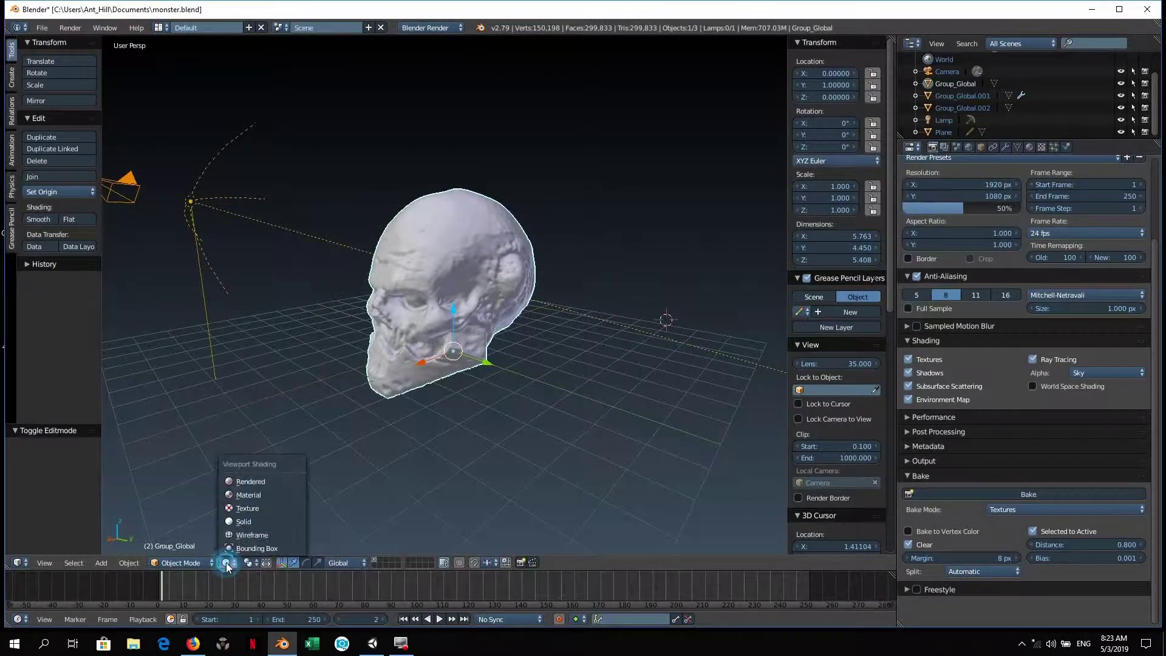
left_click(239, 495)
mouse_move(338, 271)
middle_mouse_down()
mouse_move(392, 328)
mouse_move(451, 438)
mouse_move(418, 319)
mouse_move(390, 428)
middle_mouse_up()
scroll(452, 438, "up", 3)
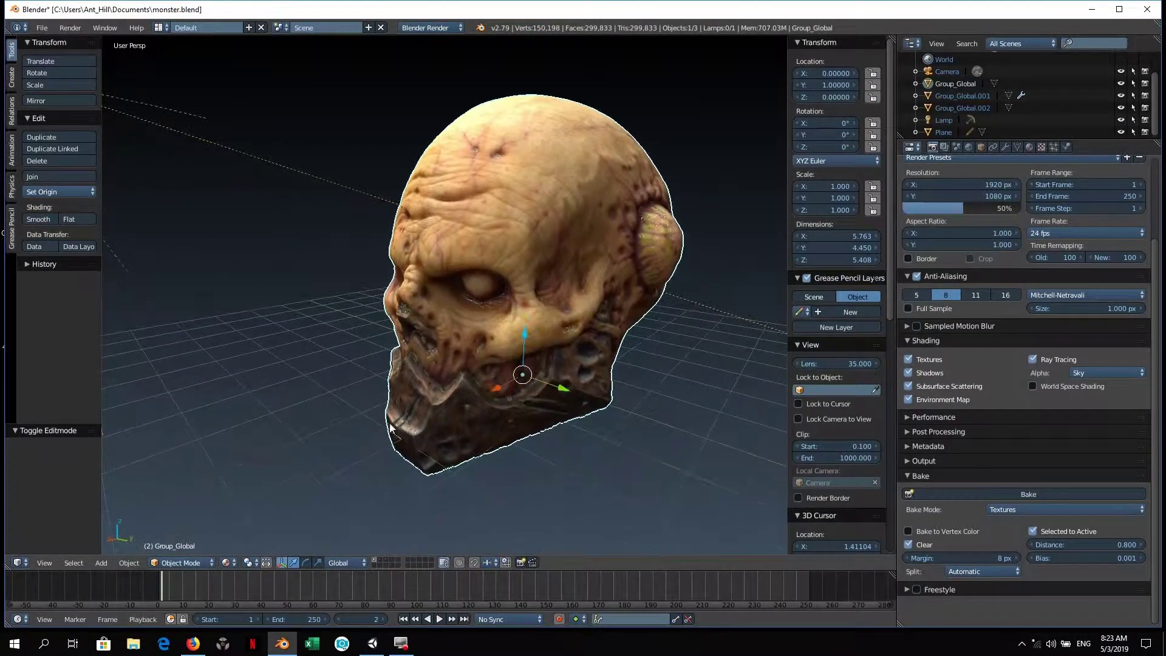
left_click(385, 558)
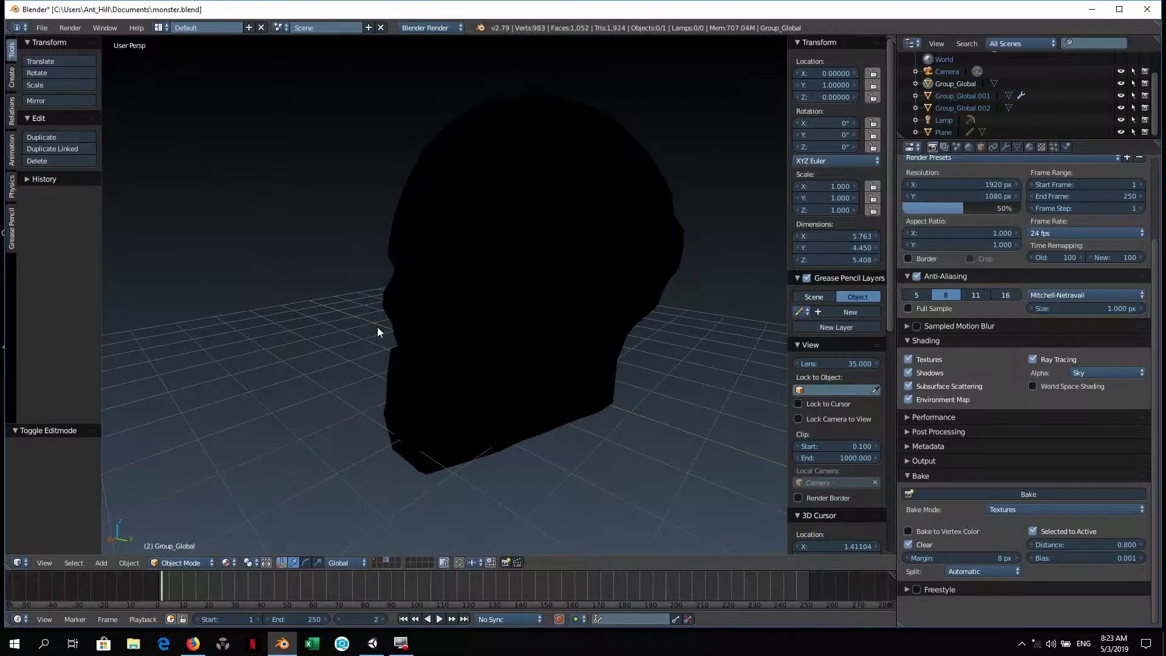
Step: Toggle the header layers and select the black low-poly head
left_click(394, 560)
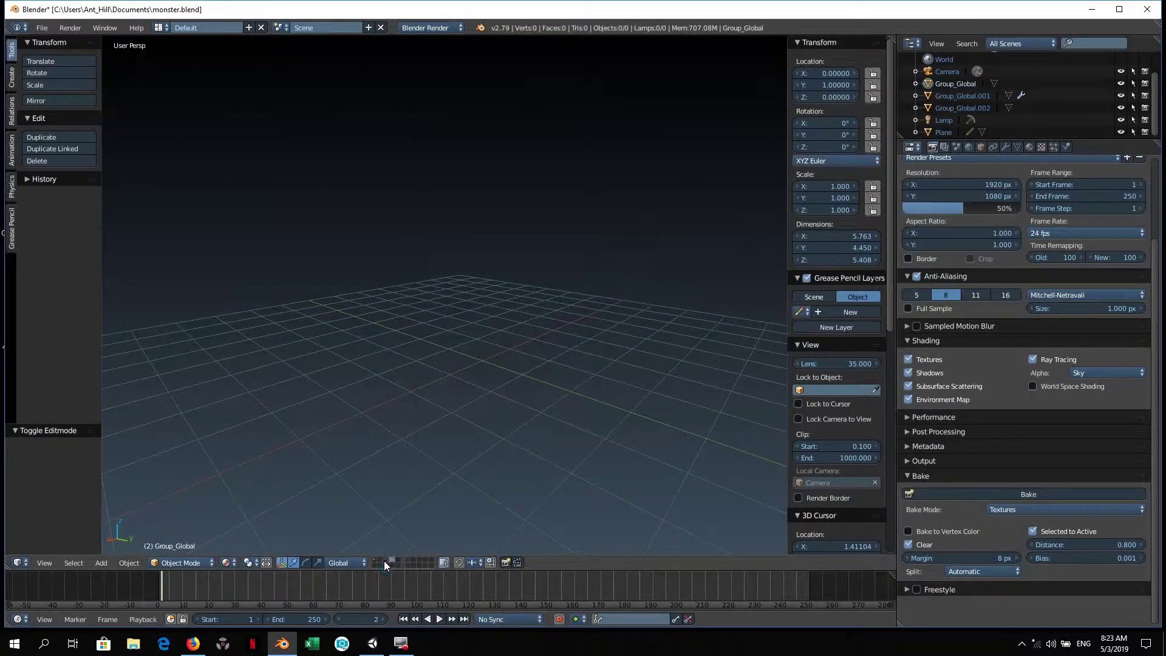
left_click(384, 560)
left_click(387, 560)
right_click(502, 277)
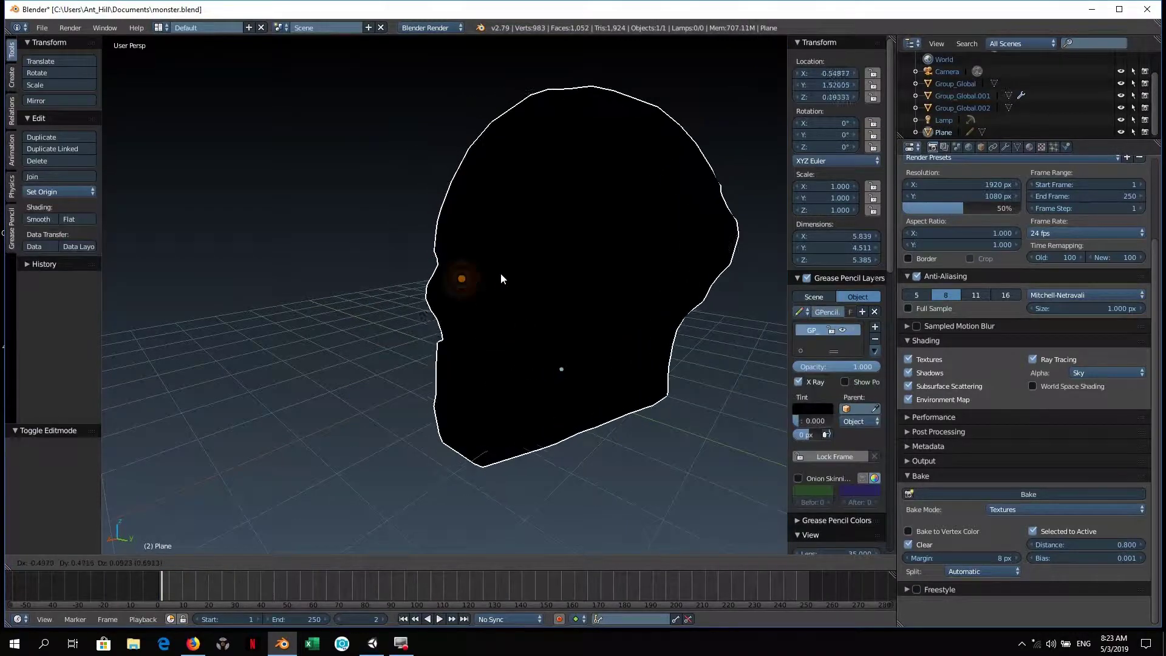
middle_click_drag(502, 278, 384, 326)
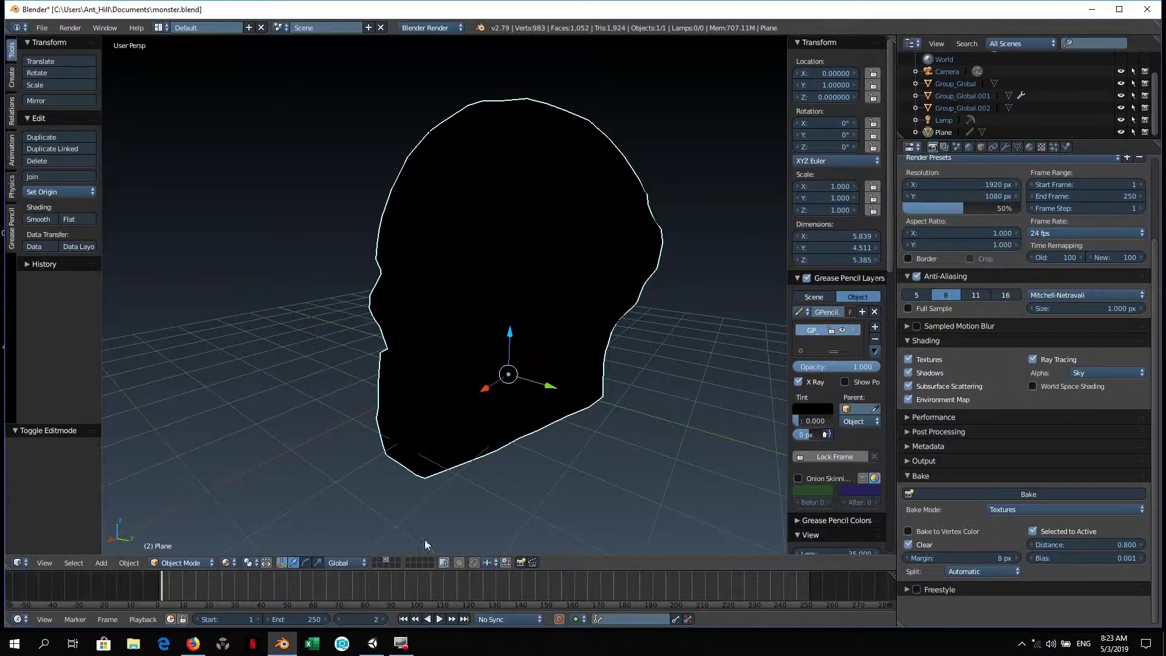
Step: Move the head to layer 1, then display that layer and orbit around it
left_click(500, 404)
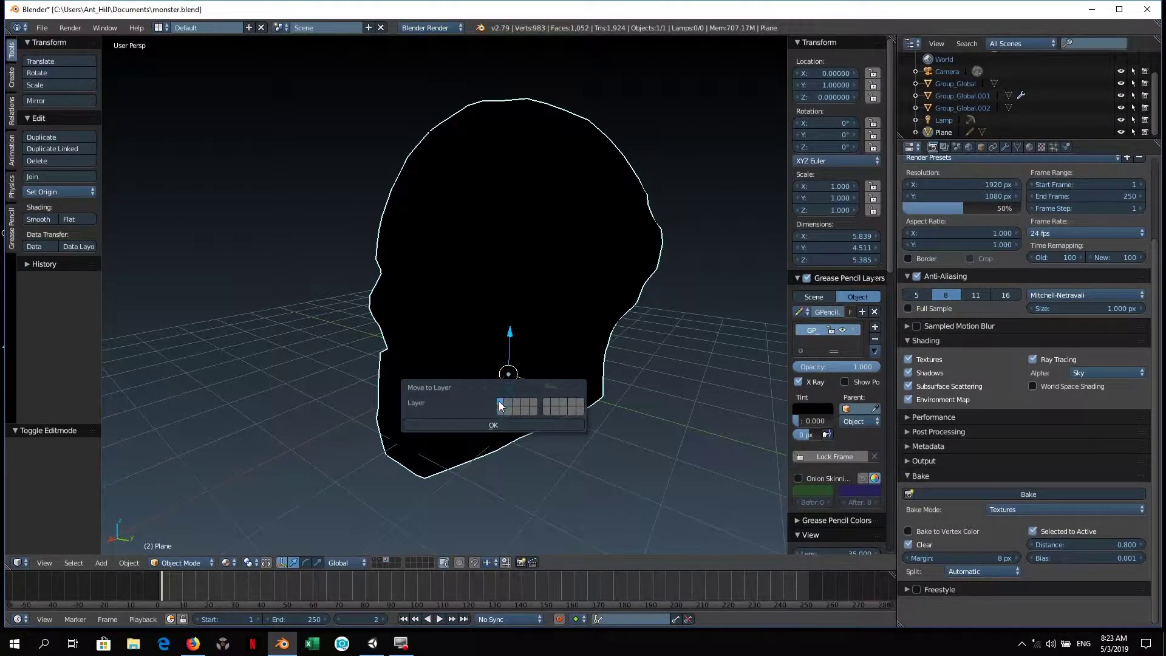
left_click(486, 425)
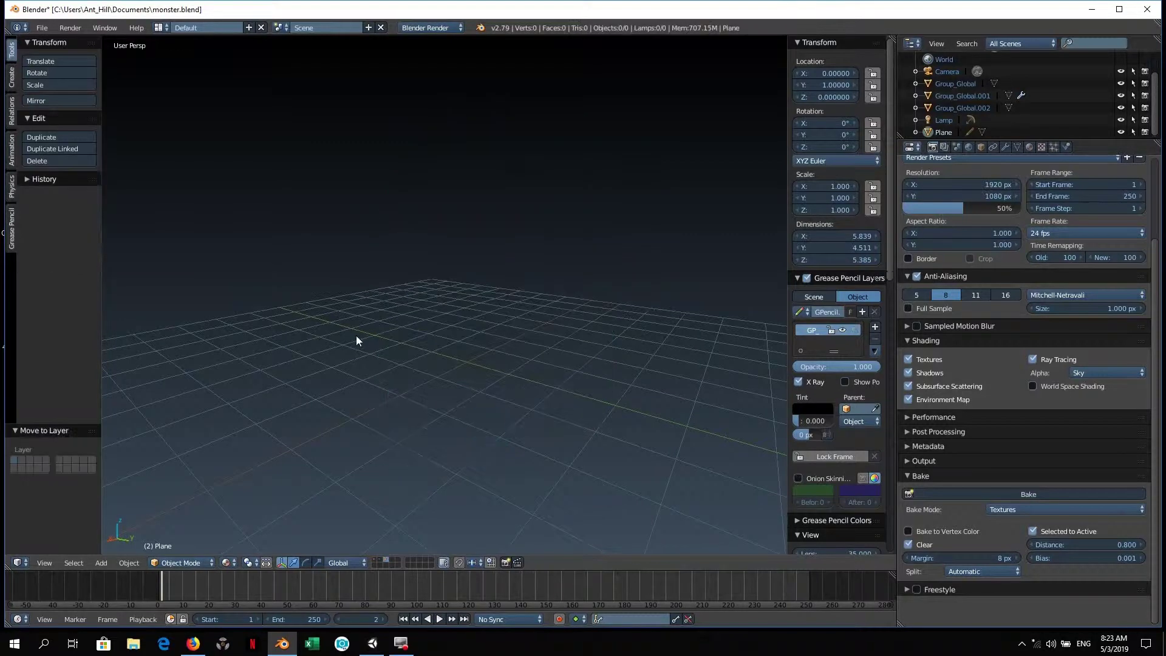
left_click(381, 559)
middle_click_drag(341, 344, 434, 328)
Step: In wireframe, start a Y-axis move (G, Y) of the low-poly head and orbit to see both heads
key("z")
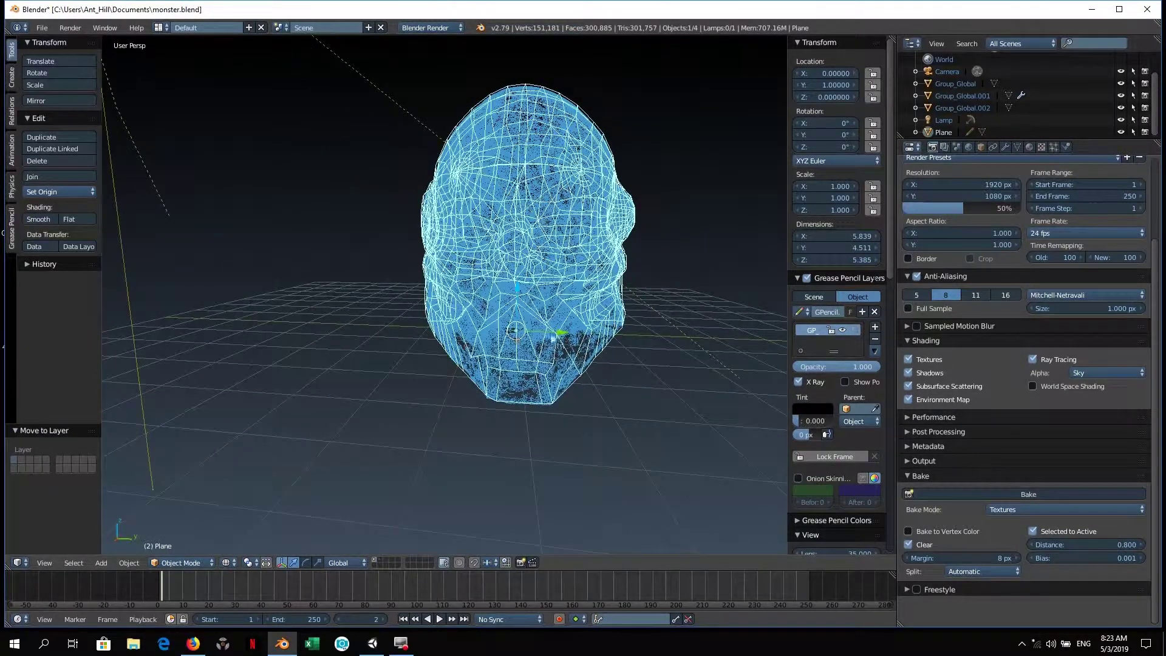
key("g")
key("y")
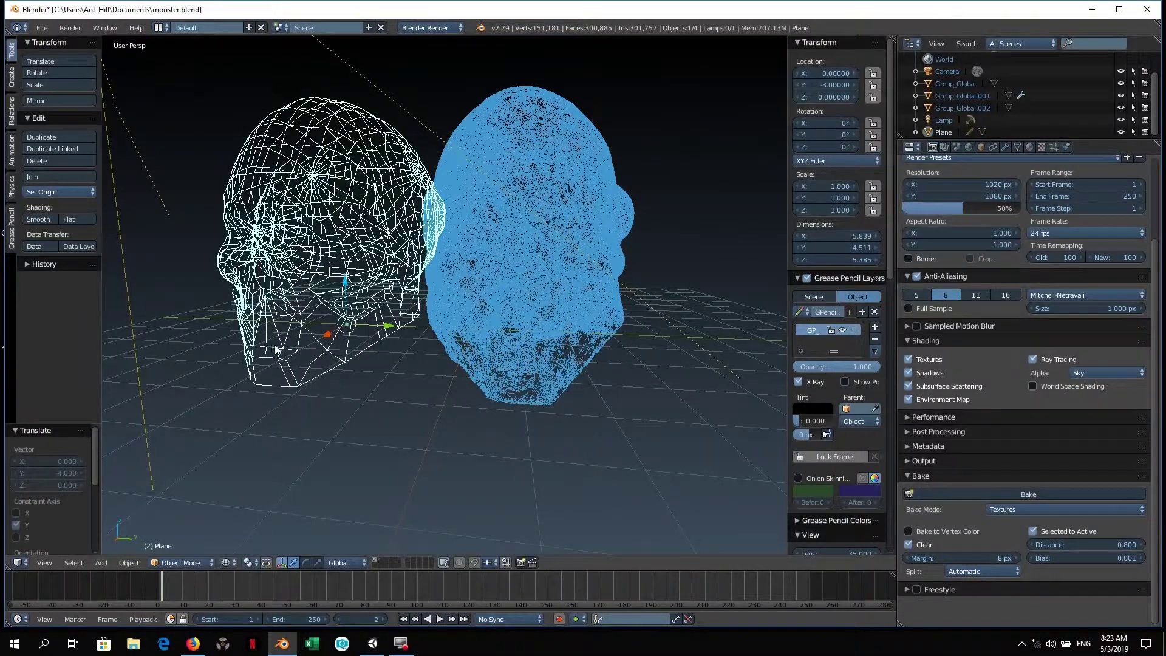
middle_click_drag(277, 351, 374, 342)
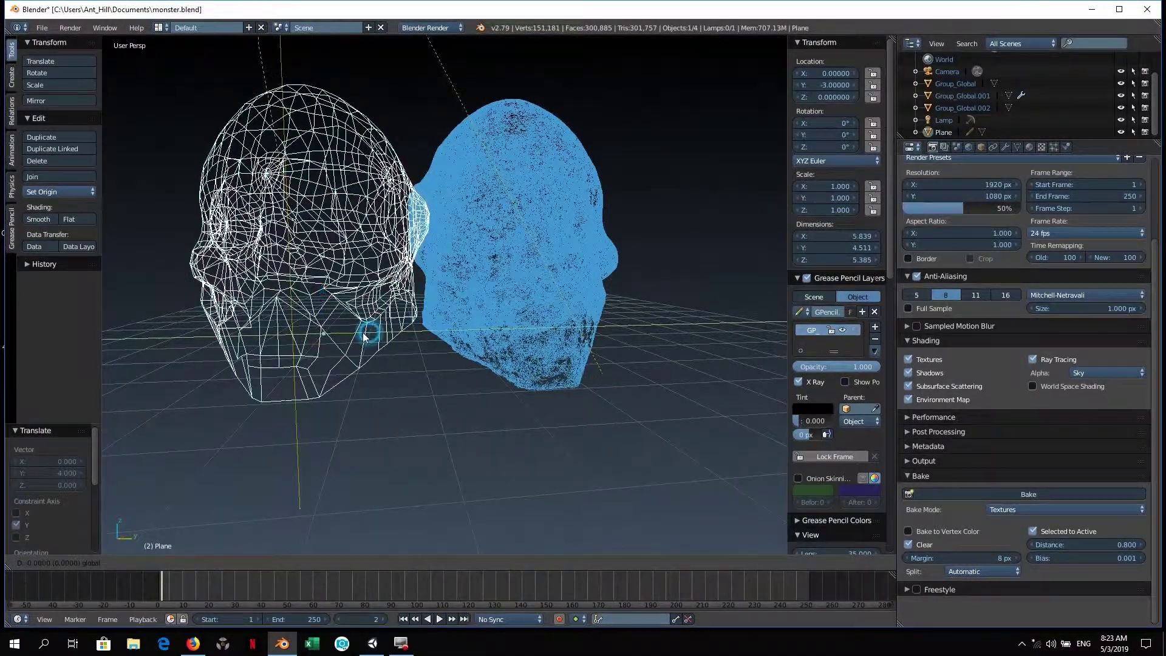
scroll(298, 299, "up", 10)
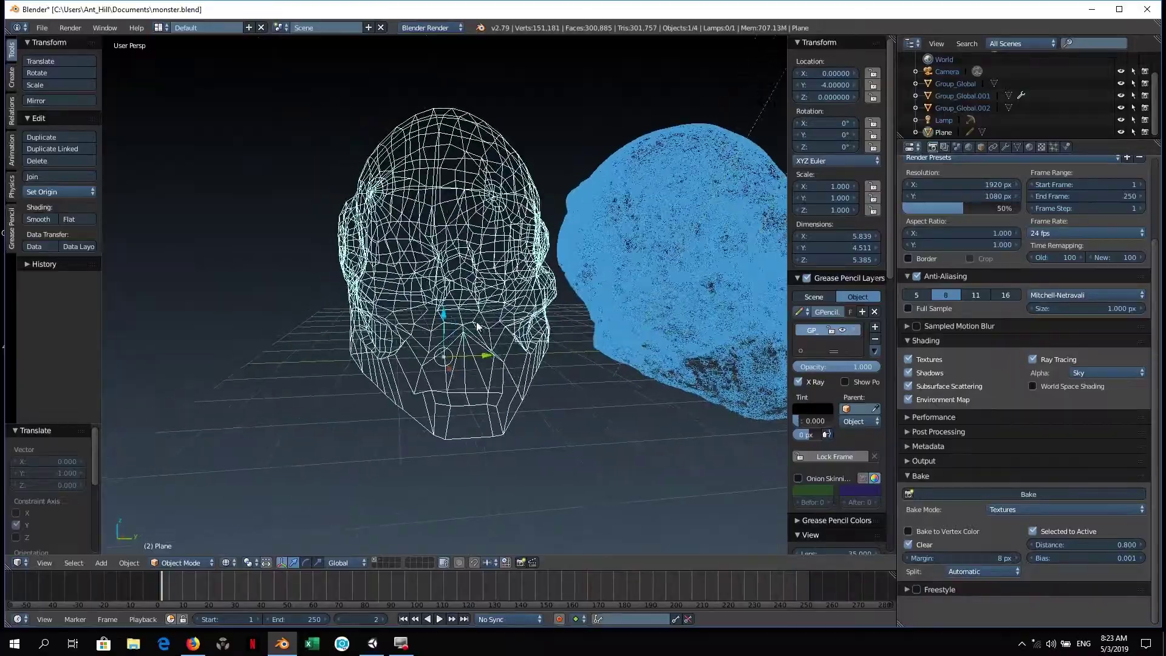
mouse_move(359, 381)
middle_mouse_down()
mouse_move(502, 420)
mouse_move(359, 375)
middle_mouse_up()
middle_click_drag(338, 379, 320, 383)
Step: Return to solid, set viewport shading to Texture, and slide the white head along Y over the scan
key("z")
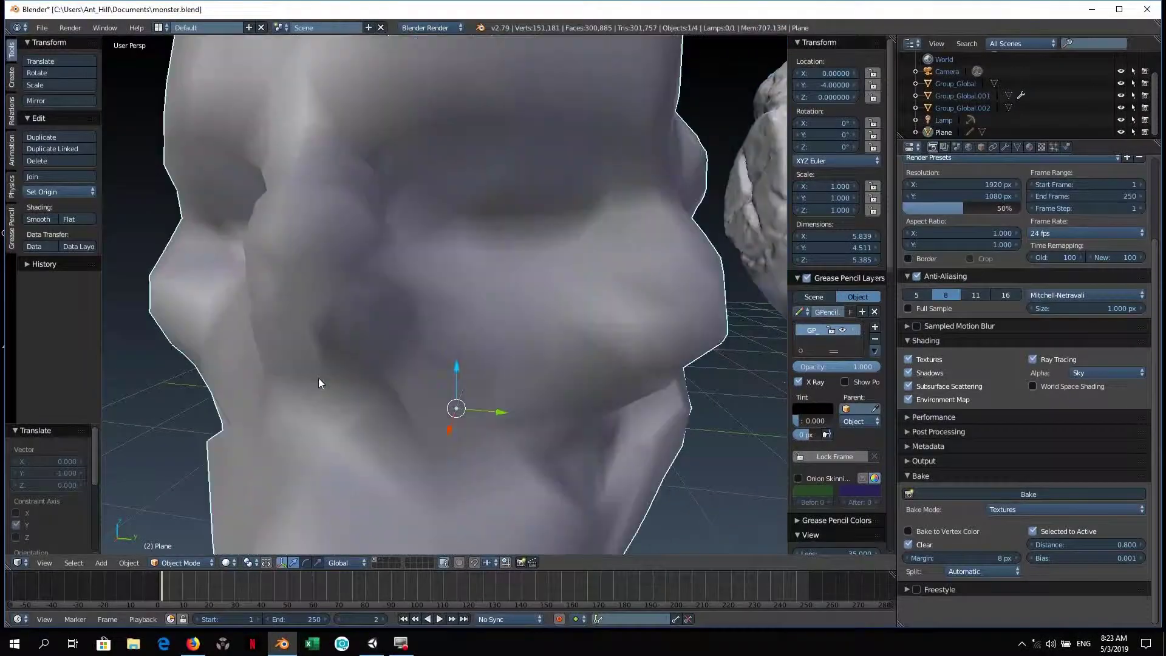
scroll(322, 376, "down", 4)
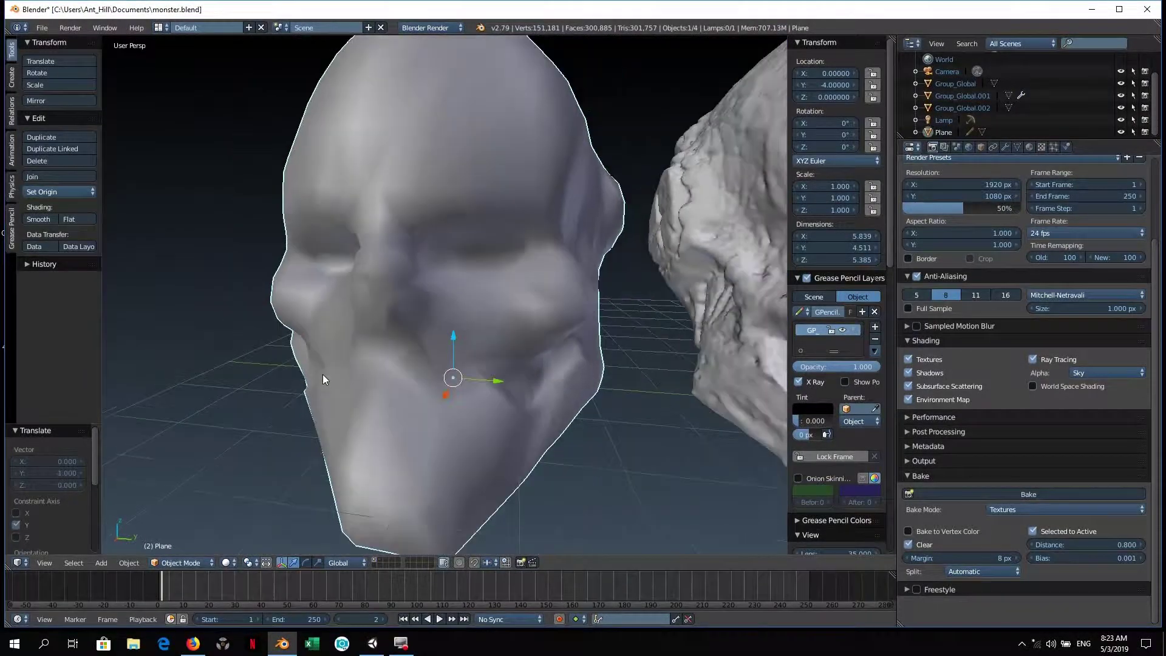
left_click(225, 562)
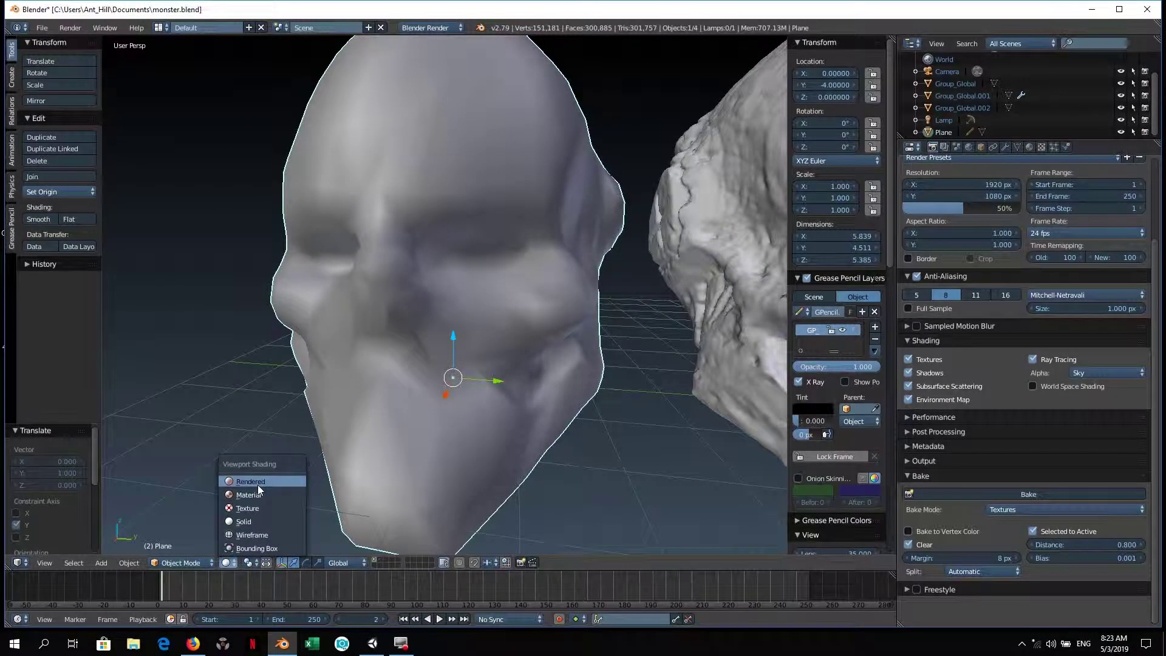
left_click(258, 497)
middle_click_drag(509, 384, 480, 319)
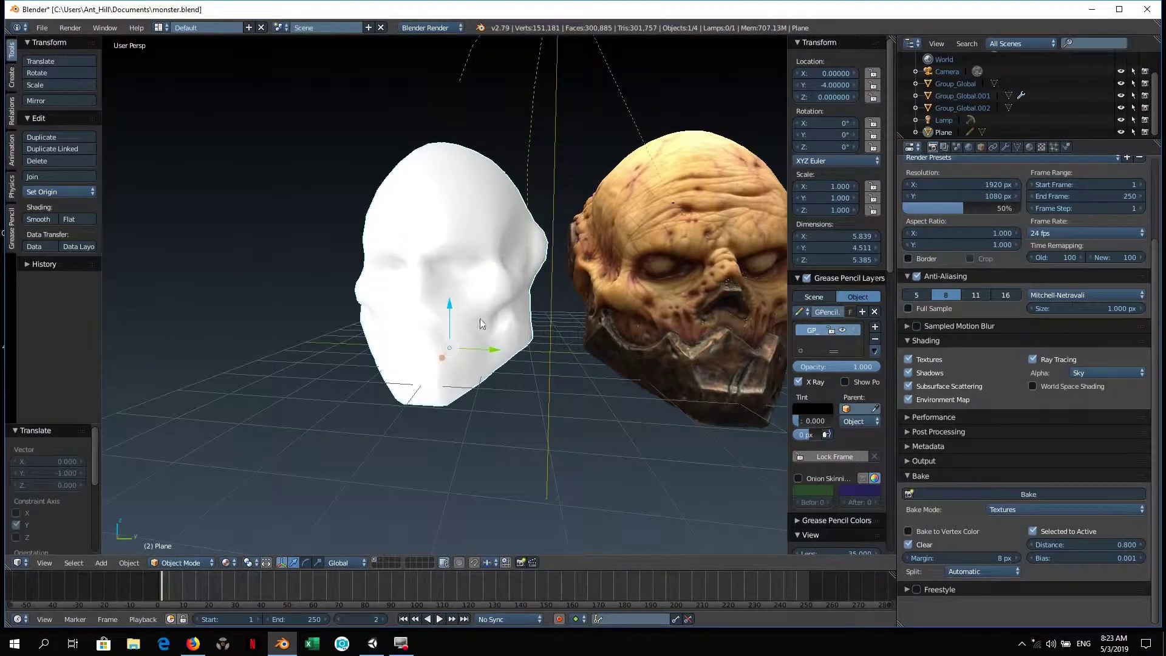
left_click_drag(480, 351, 678, 357)
Step: Zoom in and orbit around the head at Y 1 to view its front and side profile
scroll(669, 352, "up", 4)
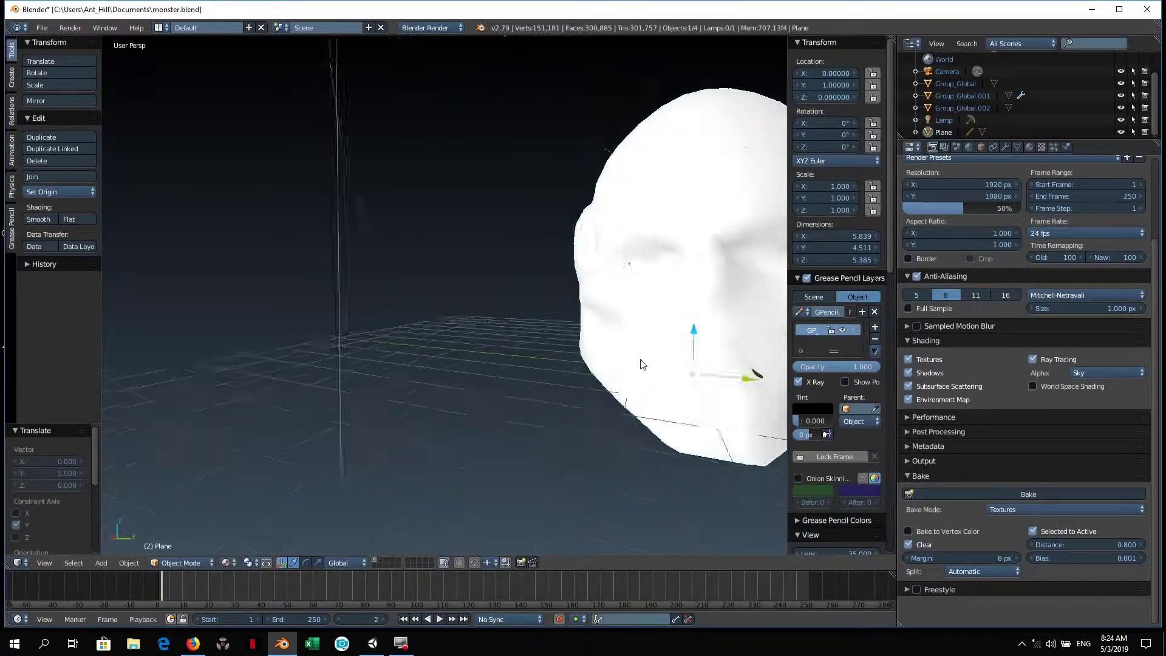
middle_click_drag(666, 348, 554, 344)
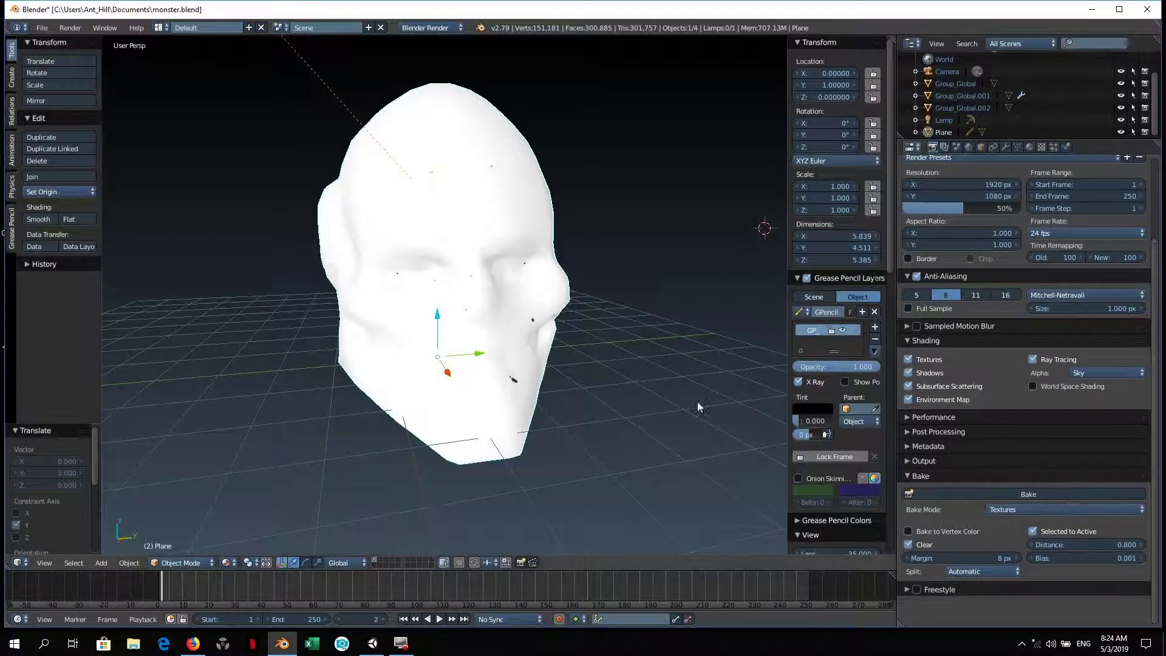
middle_click_drag(614, 389, 674, 410)
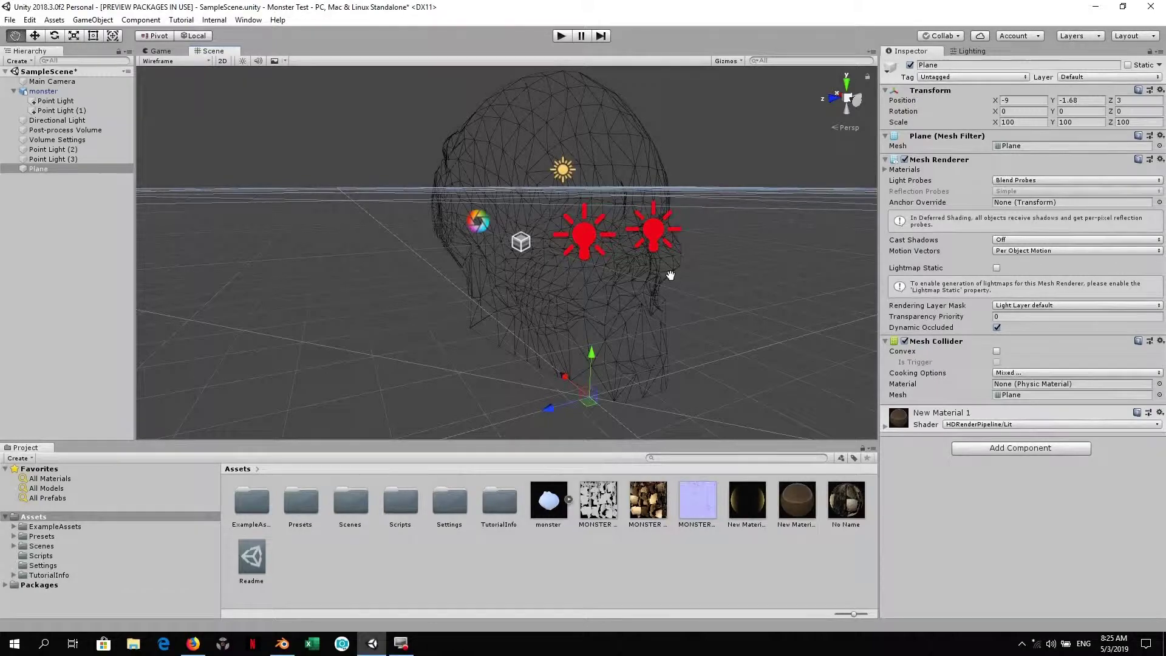
Step: Switch Unity's Scene view draw mode from wireframe to Shaded and orbit the skull
left_click_drag(359, 160, 206, 79, "alt")
left_click(157, 61)
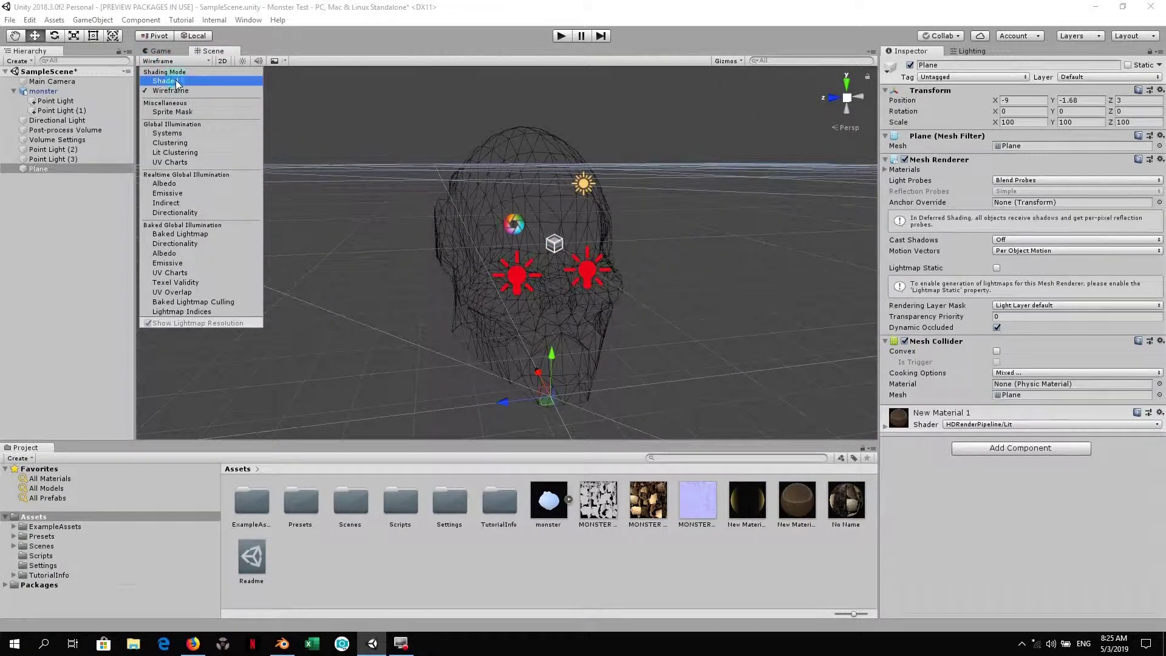
left_click(177, 82)
mouse_move(461, 287)
left_mouse_down("alt")
mouse_move(513, 326)
mouse_move(520, 304)
mouse_move(476, 334)
mouse_move(117, 352)
mouse_move(294, 326)
mouse_move(453, 246)
left_mouse_up("alt")
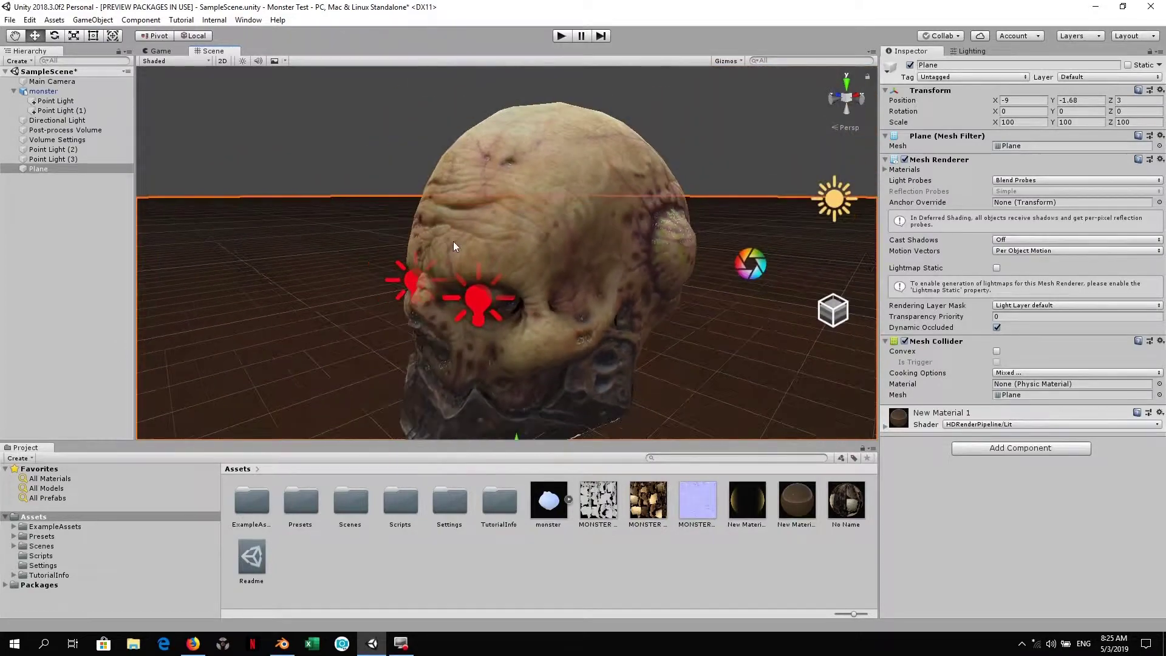
Step: Select the monster head, orbit in close, then select the eye lights ending on Point Light (1)
left_click(541, 223)
left_click_drag(542, 222, 790, 328, "alt")
scroll(802, 307, "up", 6)
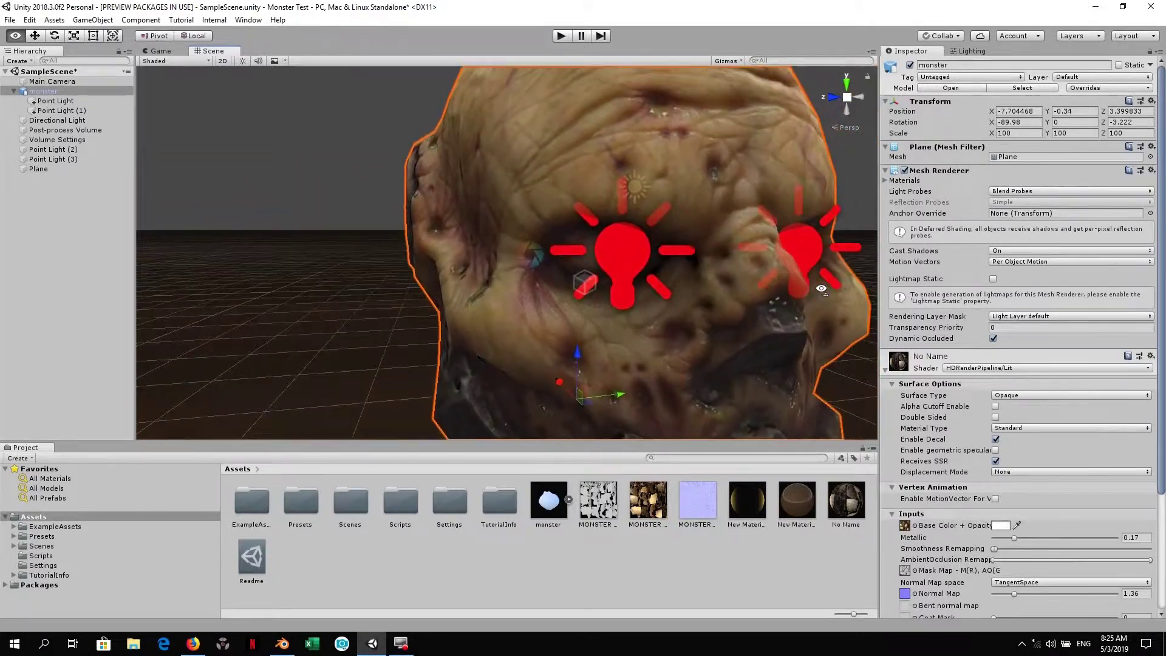
left_click_drag(821, 289, 720, 290, "alt")
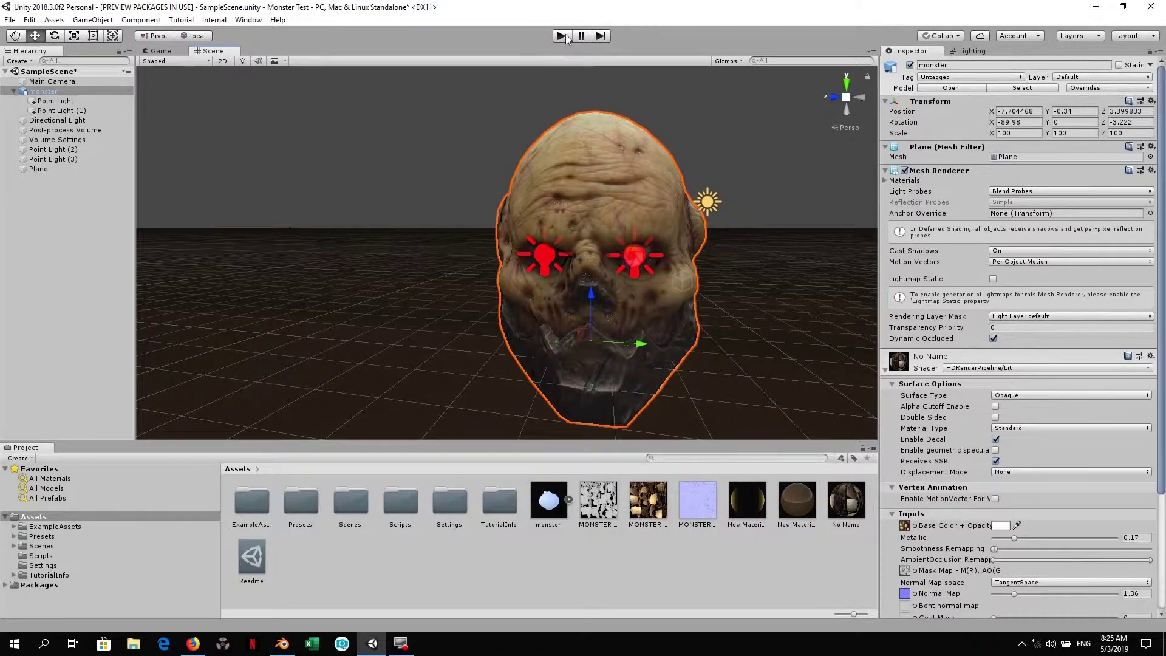
left_click_drag(454, 239, 485, 235, "alt")
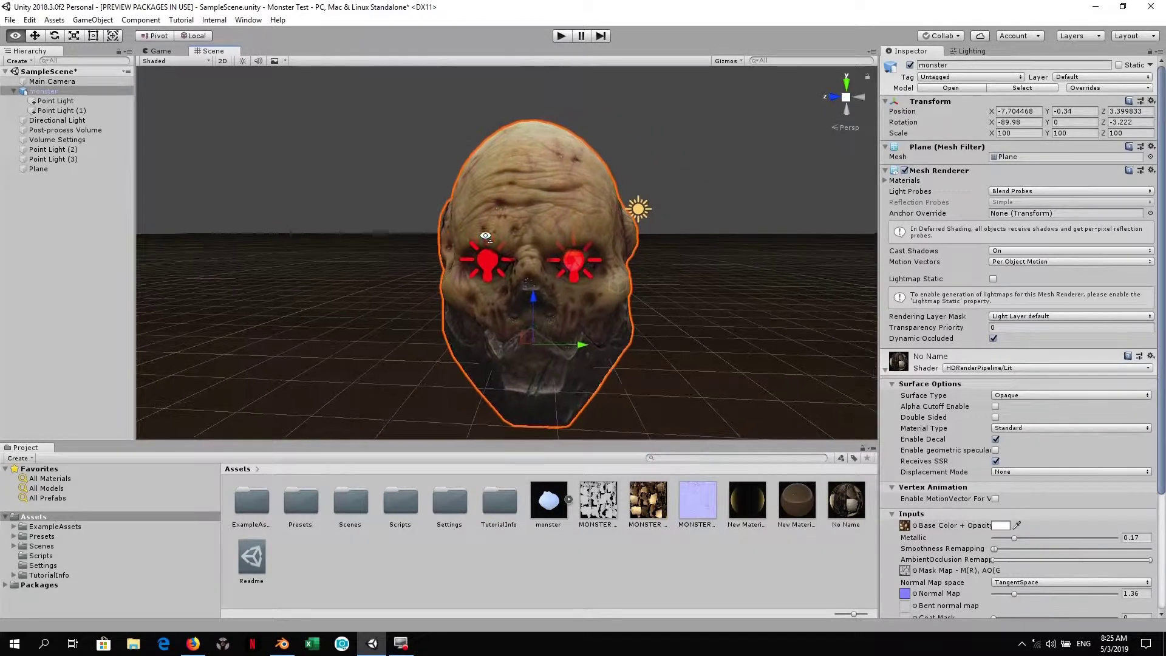
left_click(483, 266)
left_click(577, 257)
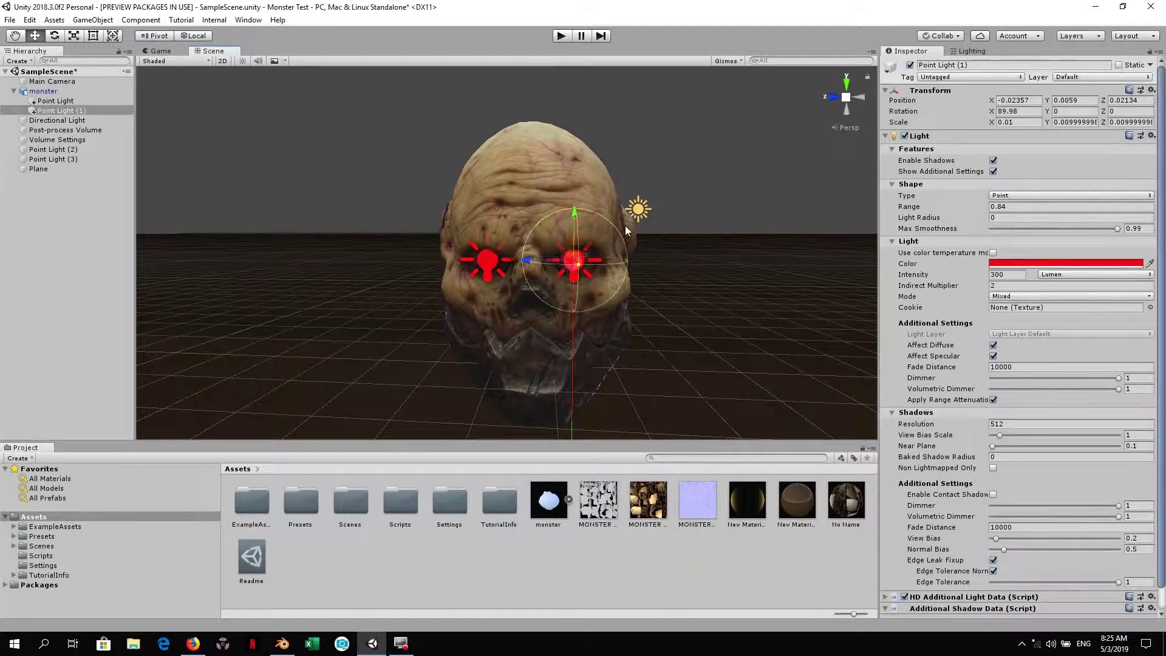
Step: Turn on Scene lighting and effects so the red eyes glow, reframe the skull, and enter Play mode
left_click(243, 61)
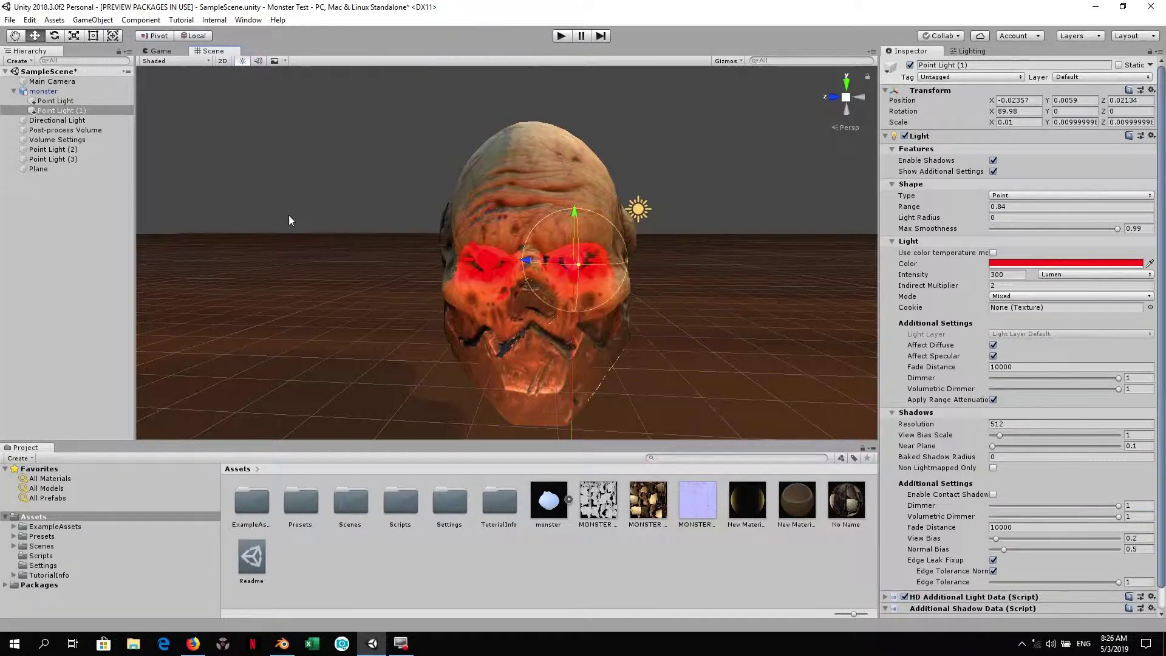
left_click(275, 61)
right_click_drag(287, 195, 513, 255)
middle_click_drag(514, 255, 432, 254)
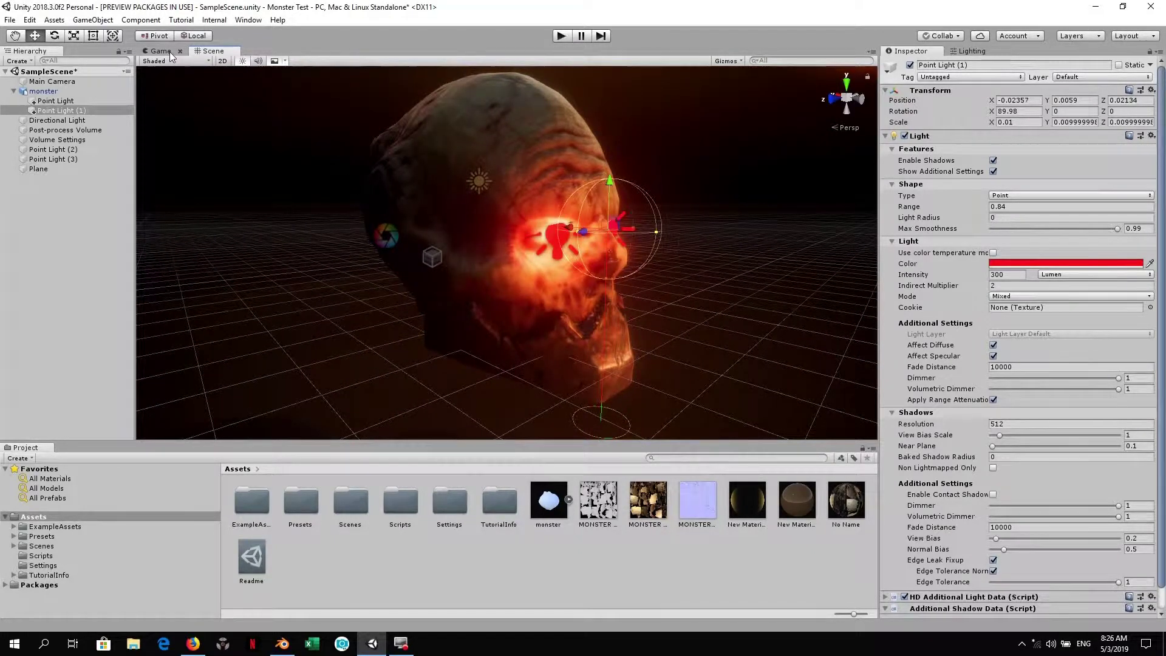
left_click(560, 38)
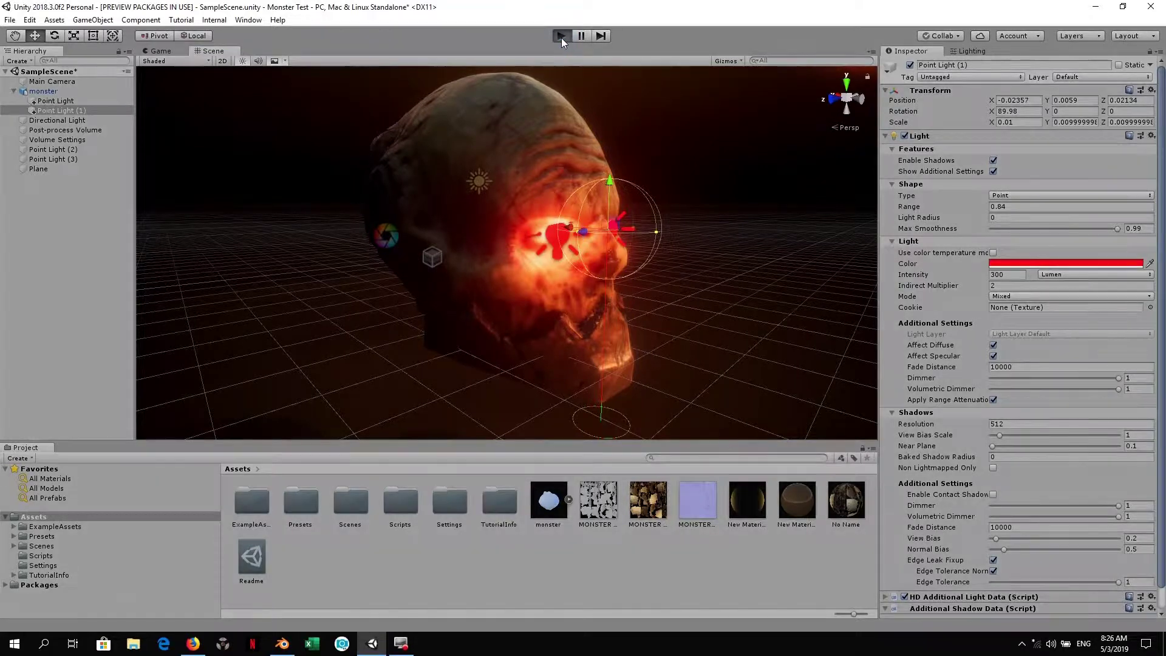